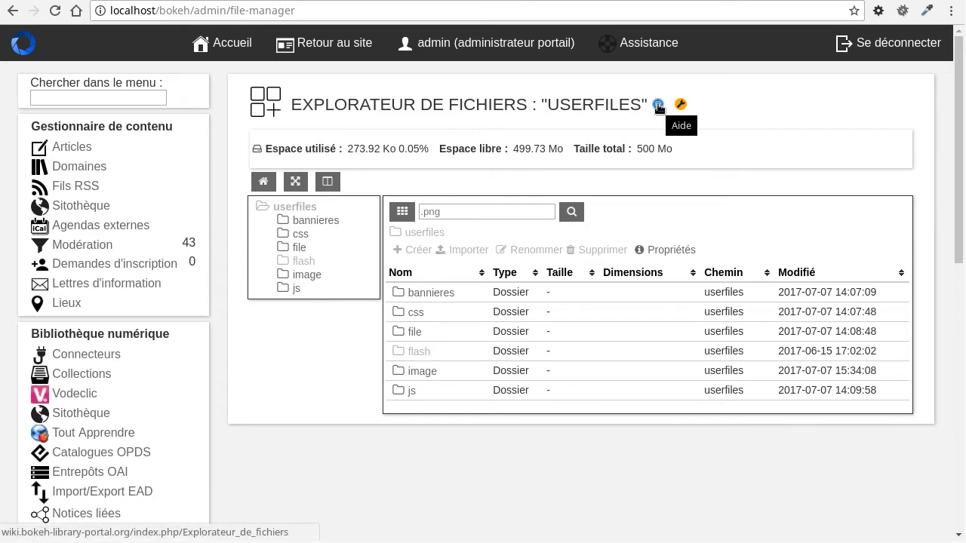
- View the wiki help page for the file explorer, and return to the file manager
left_click(658, 105)
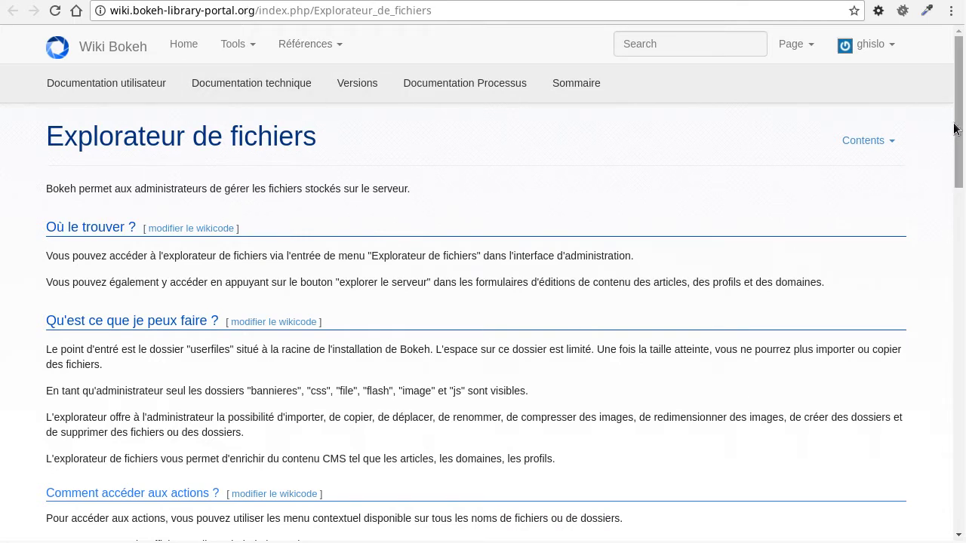
left_click(268, 2)
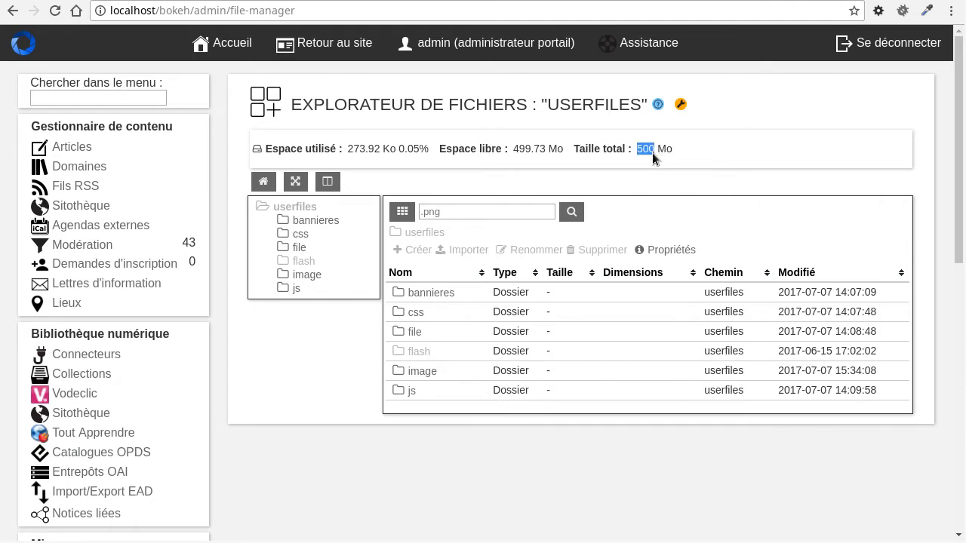
left_click(691, 151)
- Show the file explorer full screen with two side-by-side panes, and reset it to its default home view
left_click(262, 184)
left_click(295, 181)
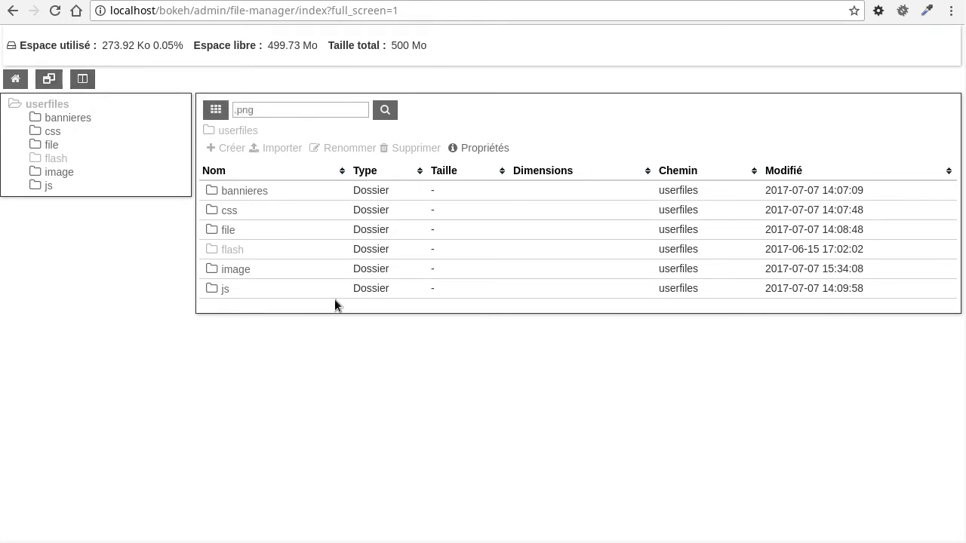
left_click(85, 83)
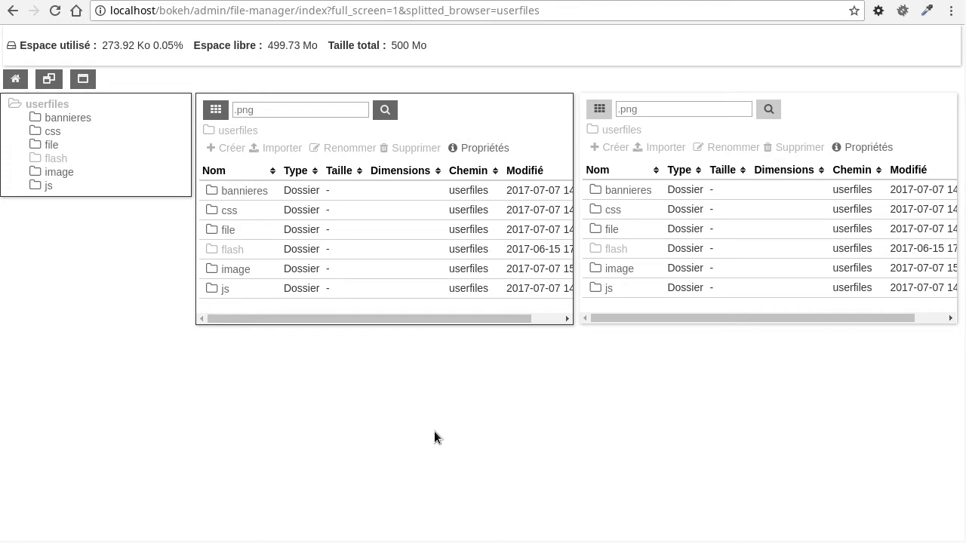
left_click(15, 80)
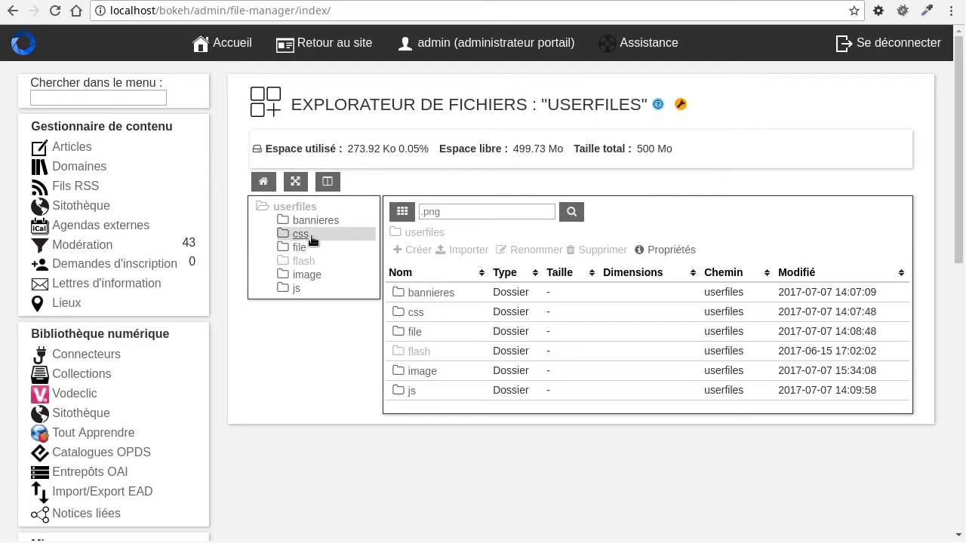
- Display the explorer full screen in split view, with the image folder in the first pane and bannieres in the second
left_click(296, 183)
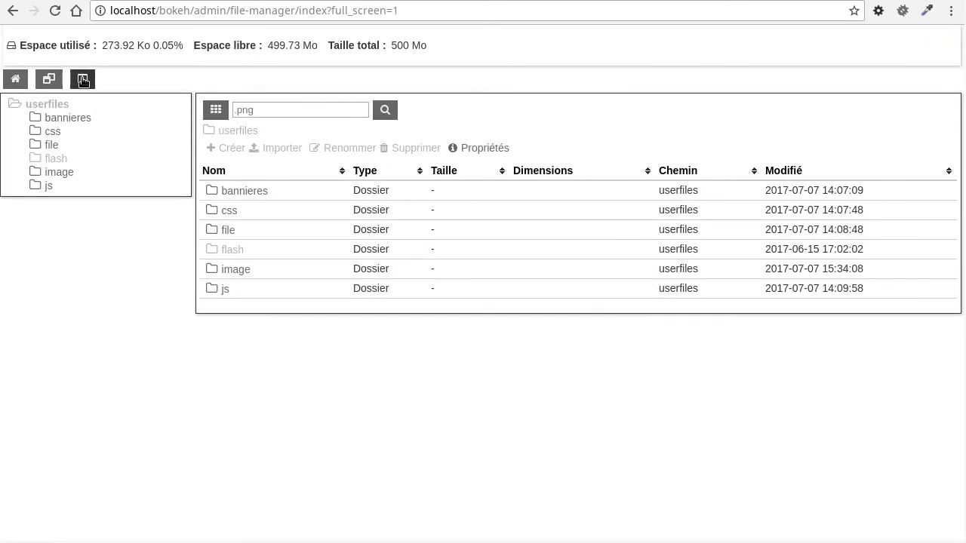
left_click(82, 78)
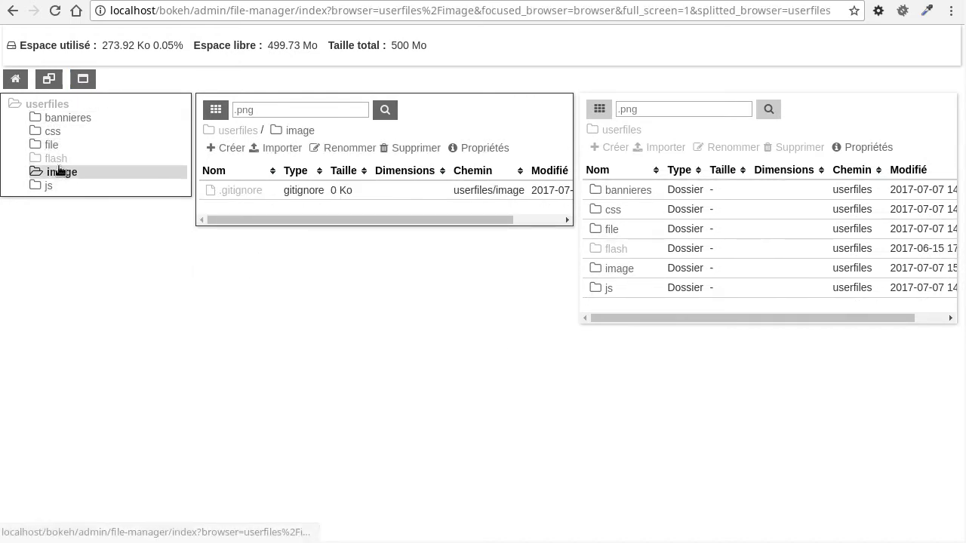
left_click(872, 110)
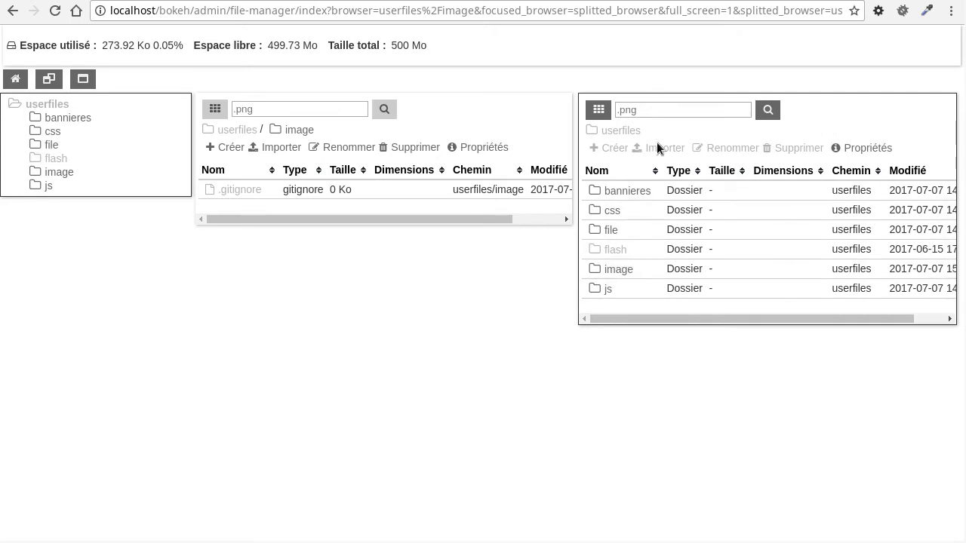
double_click(625, 192)
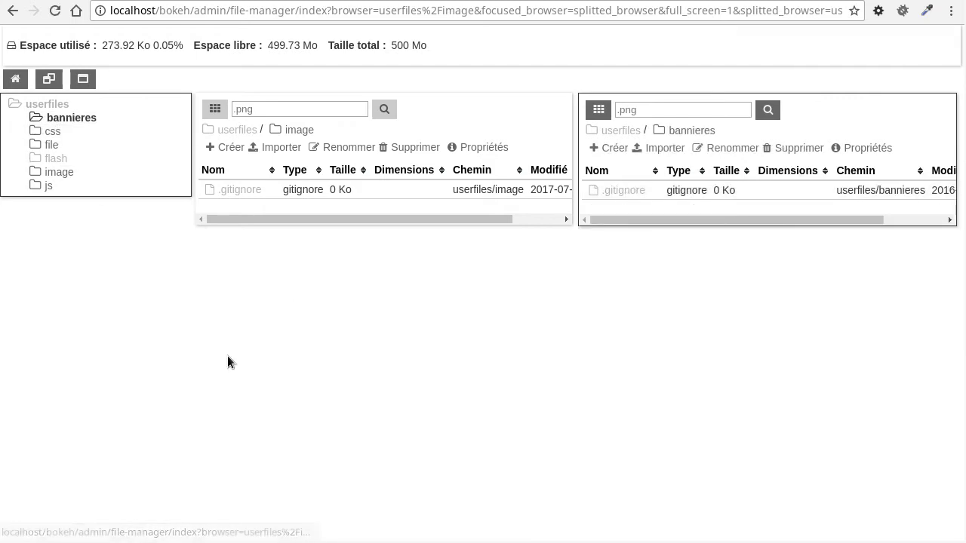
- Make the image folder's pane active and return to a single-pane view
left_click(511, 110)
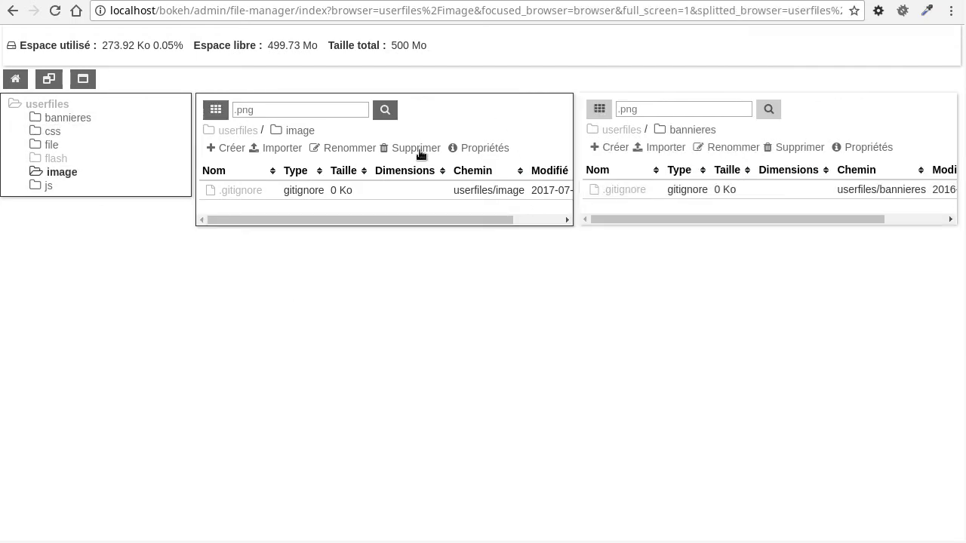
left_click(84, 80)
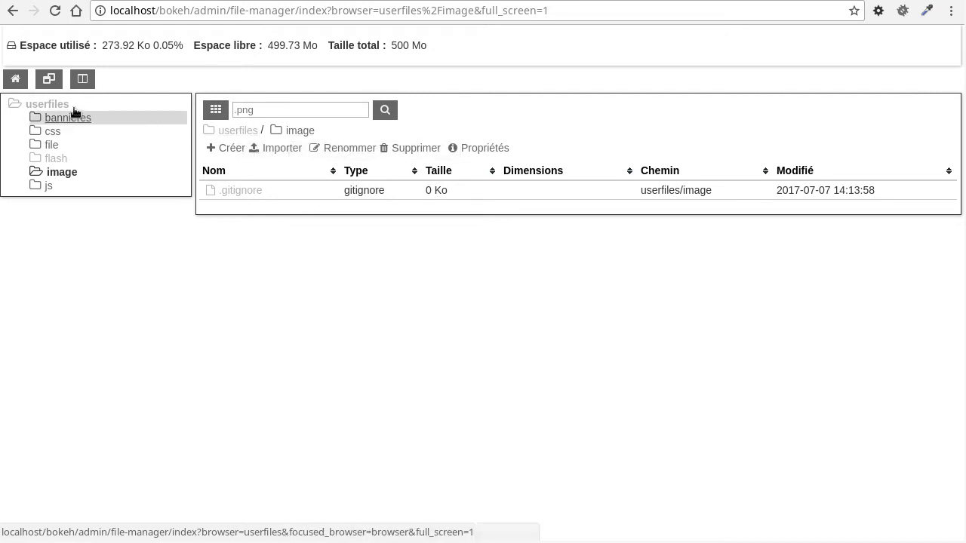
- Look at the actions available for the userfiles folder in the path, and show that folder's contents
right_click(238, 132)
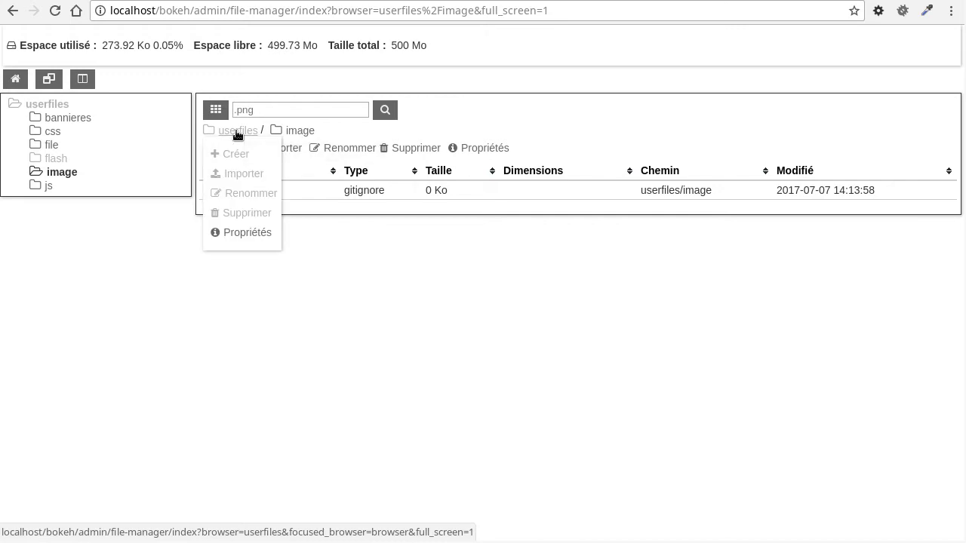
left_click(238, 132)
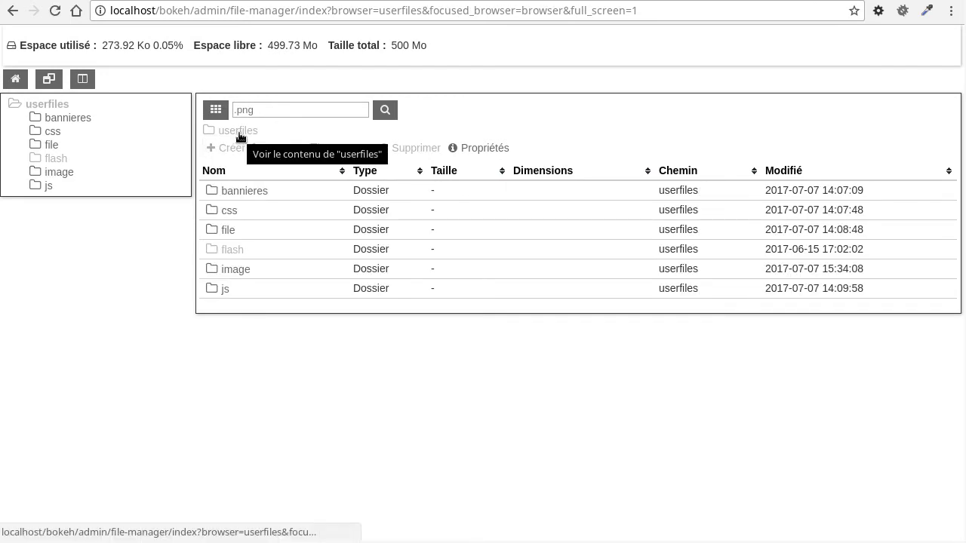
left_click(240, 133)
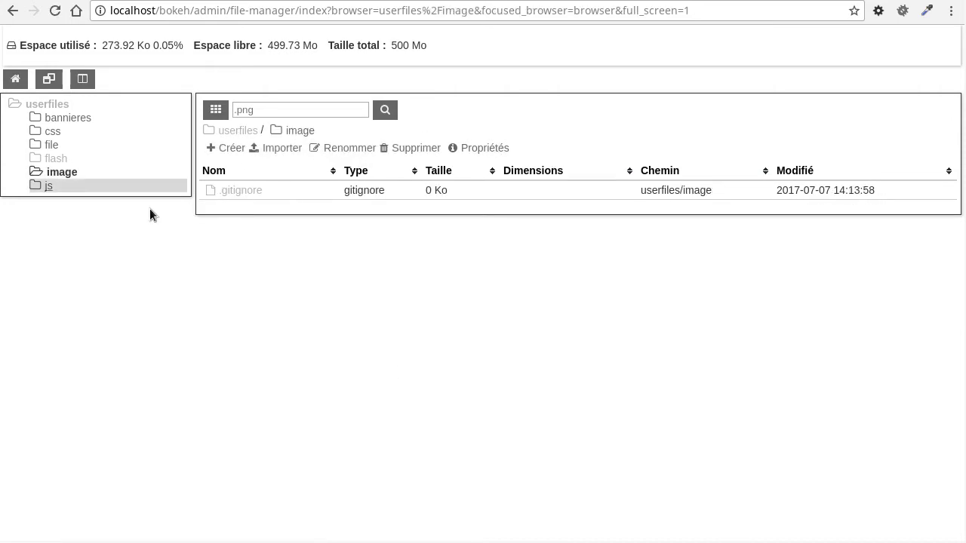
left_click(231, 149)
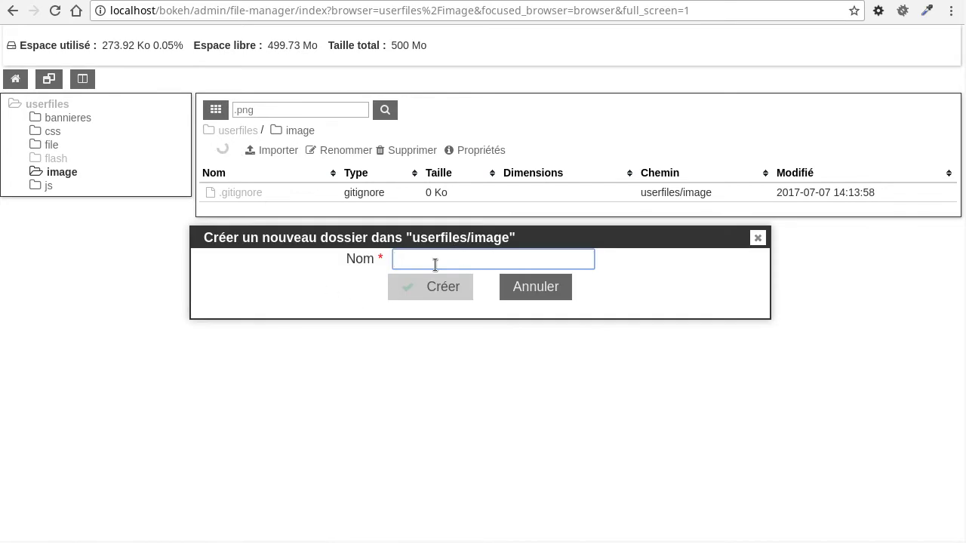
key("Return")
left_click(534, 291)
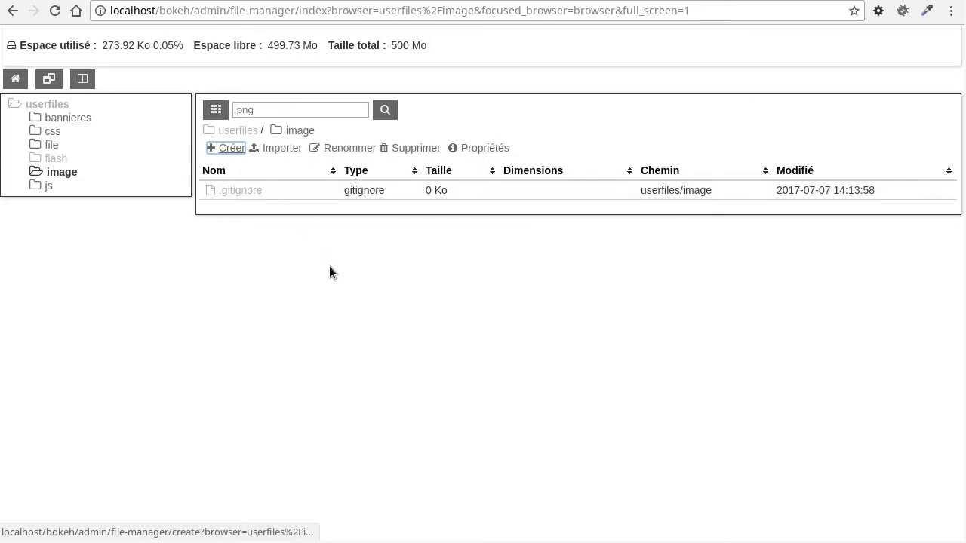
left_click(228, 149)
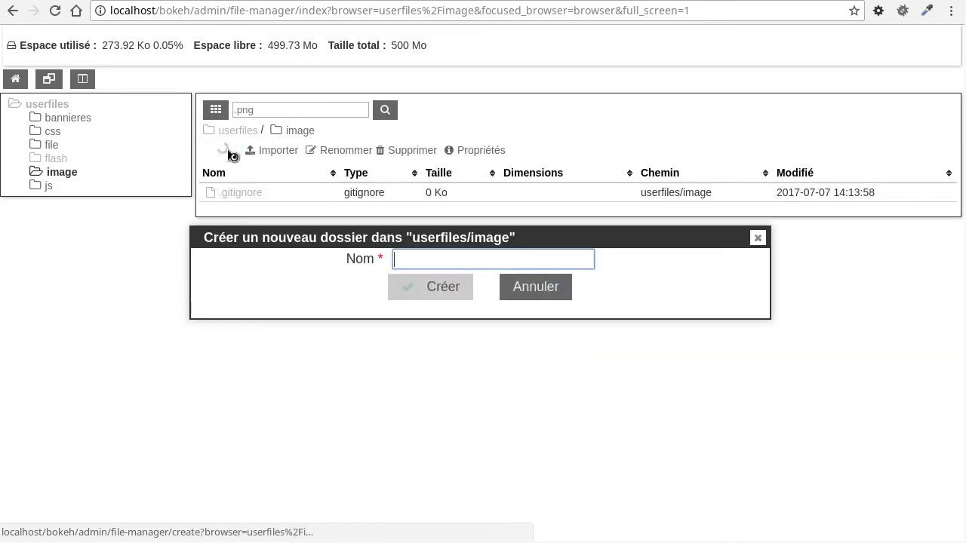
left_click(534, 288)
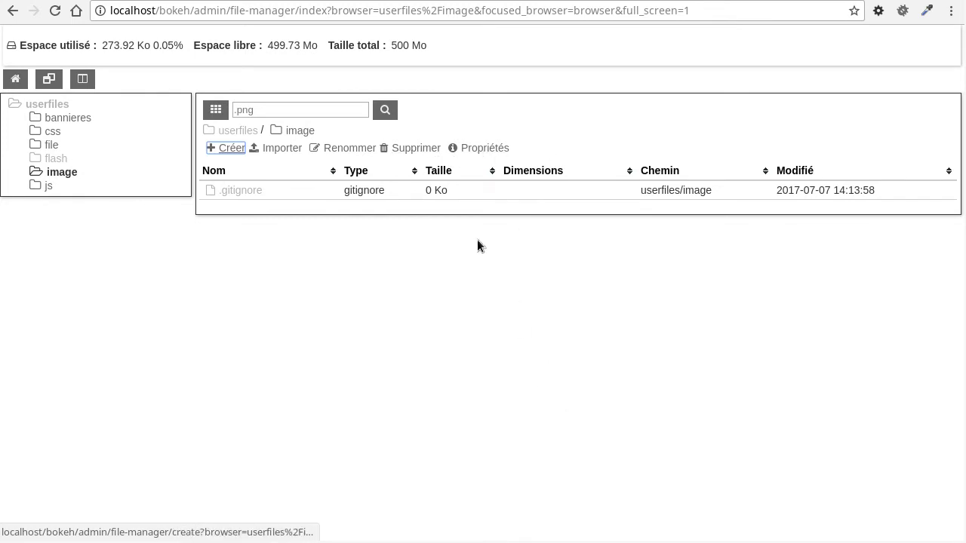
- Create a new folder named "ma bib" inside userfiles/image
left_click(228, 149)
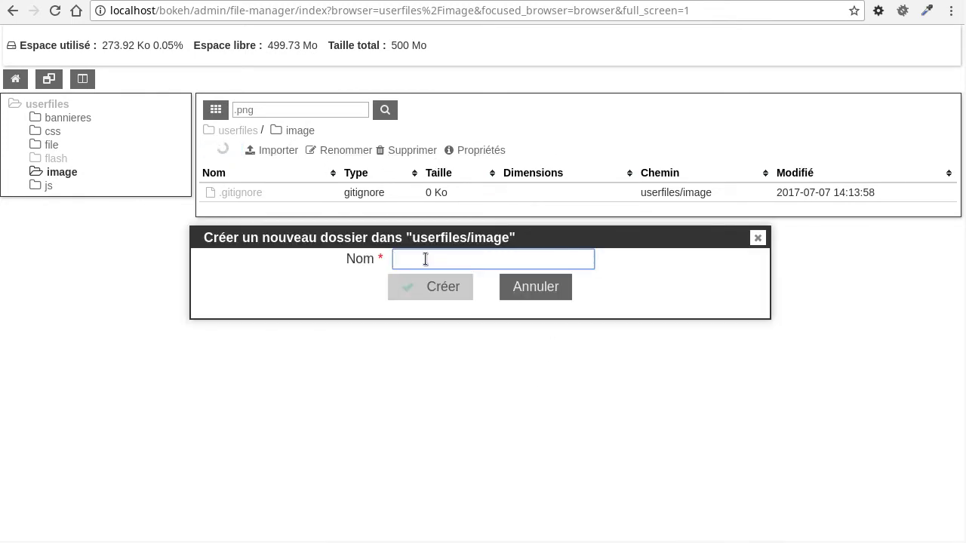
left_click(464, 260)
type("ma")
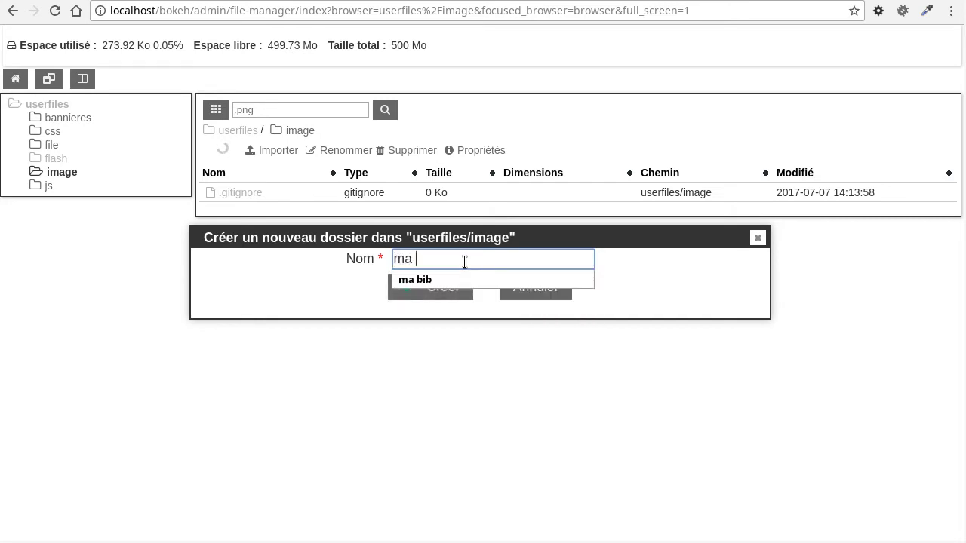
left_click(446, 279)
left_click(442, 291)
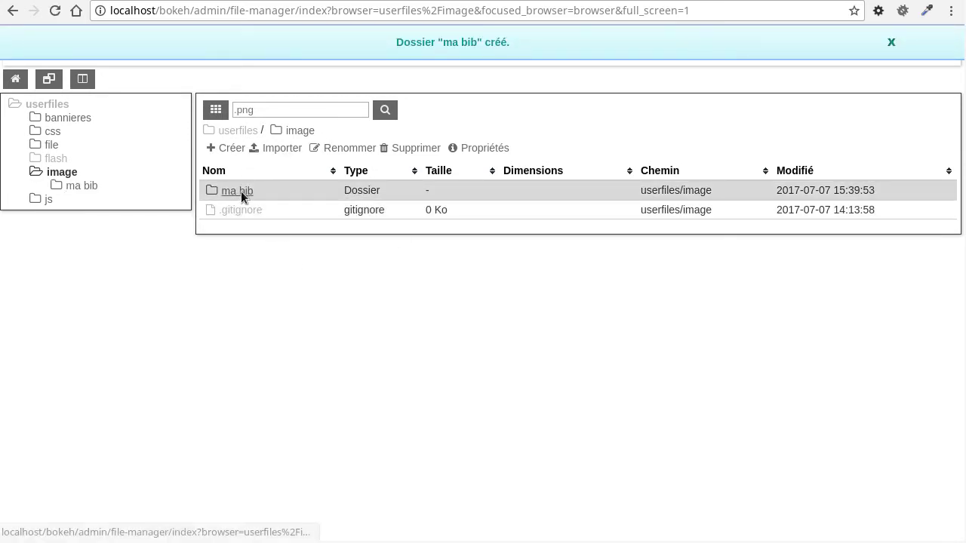
- Import 01_LA_BOUCLE_HOME.jpg into the "ma bib" folder, resizing the image to 1280x1024
left_click(241, 190)
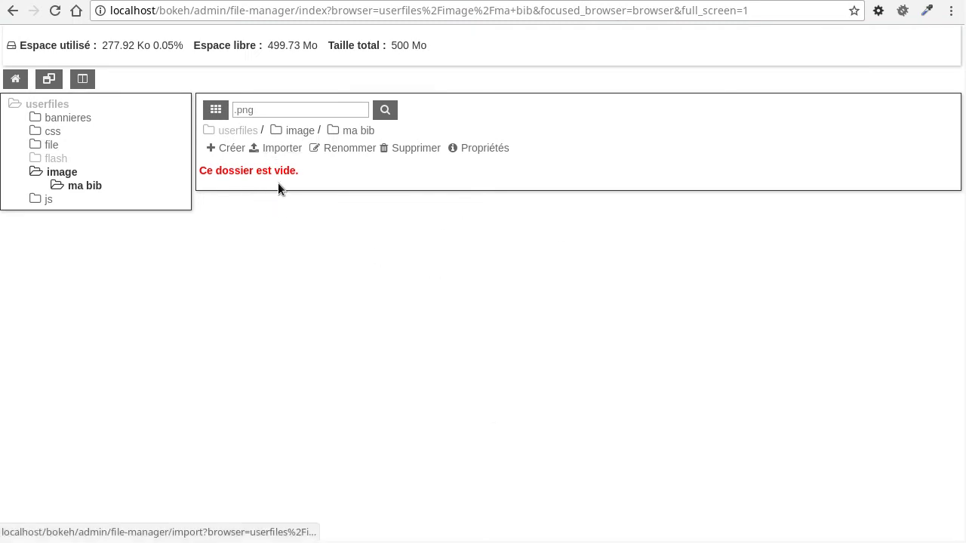
left_click(284, 154)
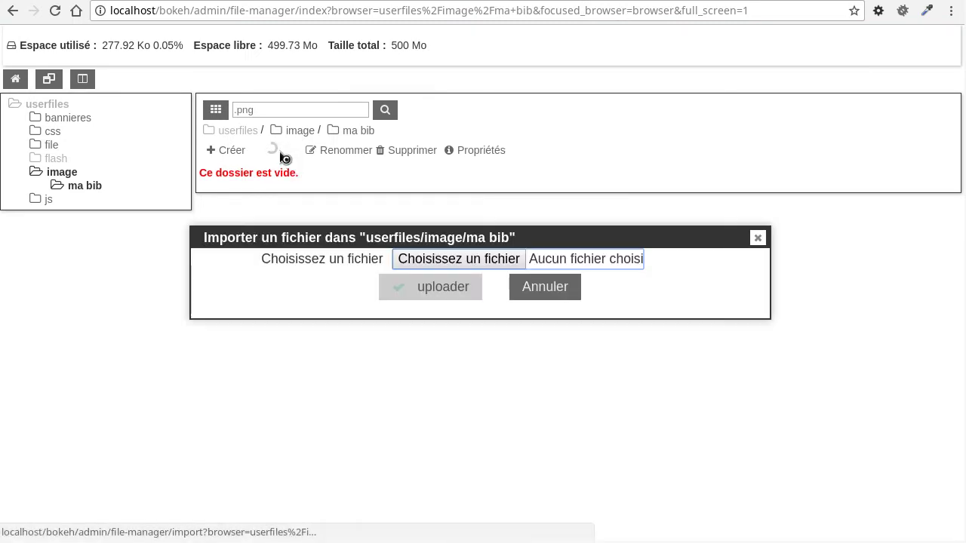
left_click(471, 262)
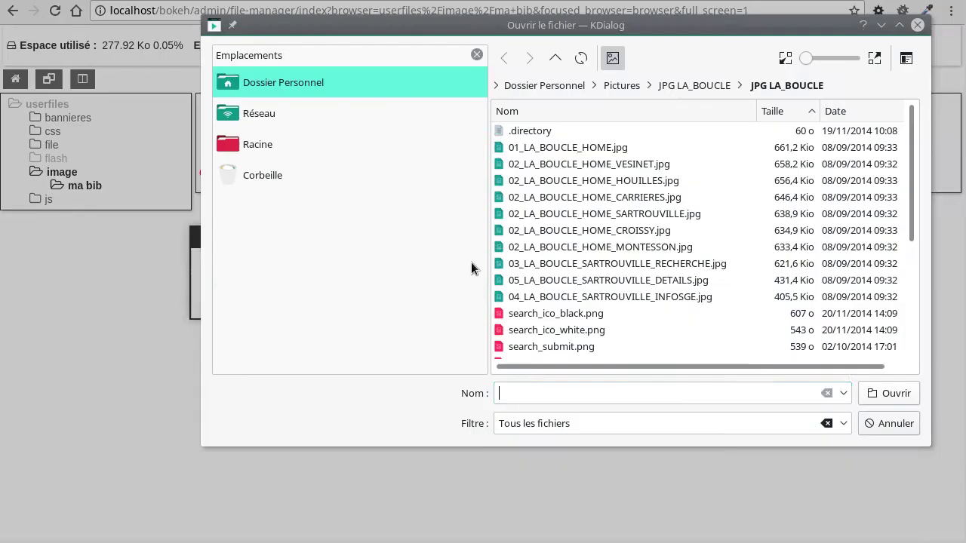
double_click(579, 148)
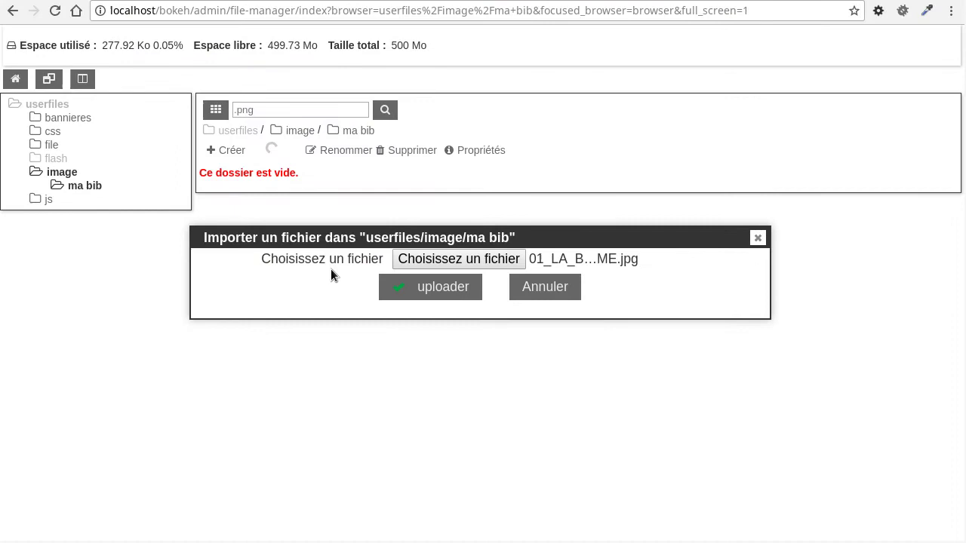
left_click(439, 287)
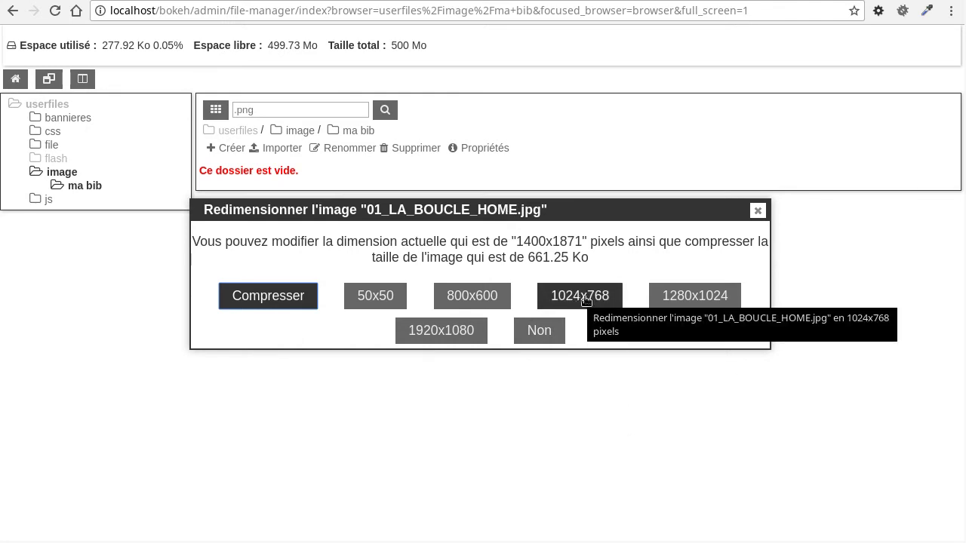
left_click(711, 304)
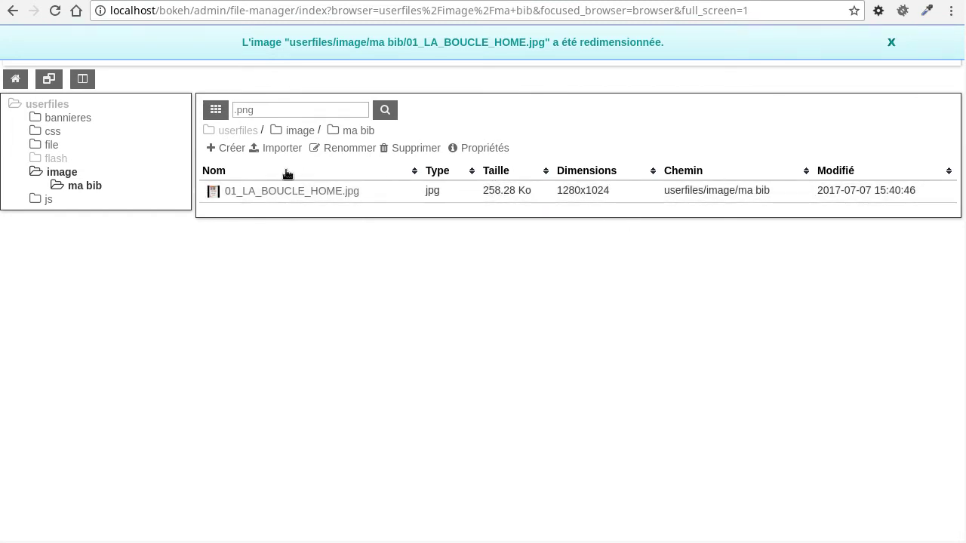
- Open 01_LA_BOUCLE_HOME.jpg and examine its file details and the full image preview
left_click(282, 189)
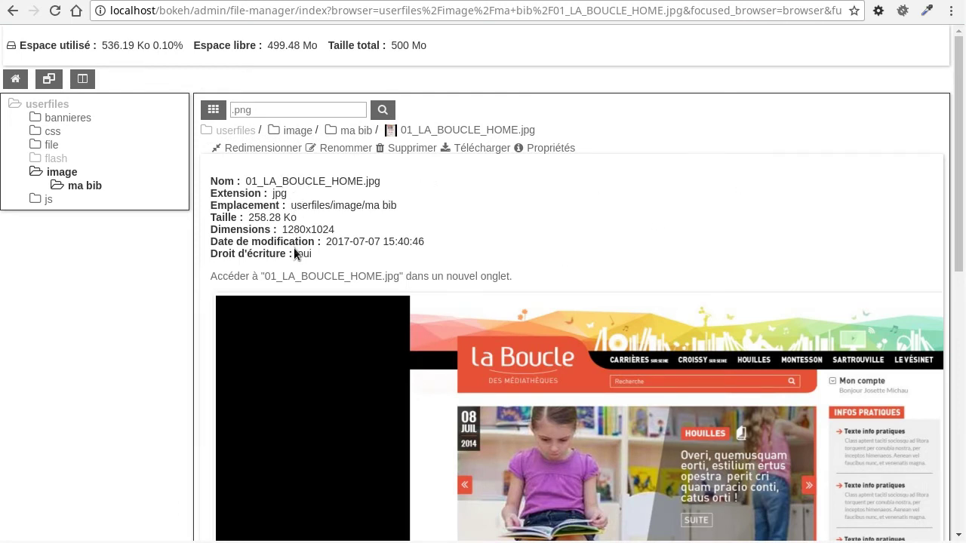
scroll(628, 230, "down", 1)
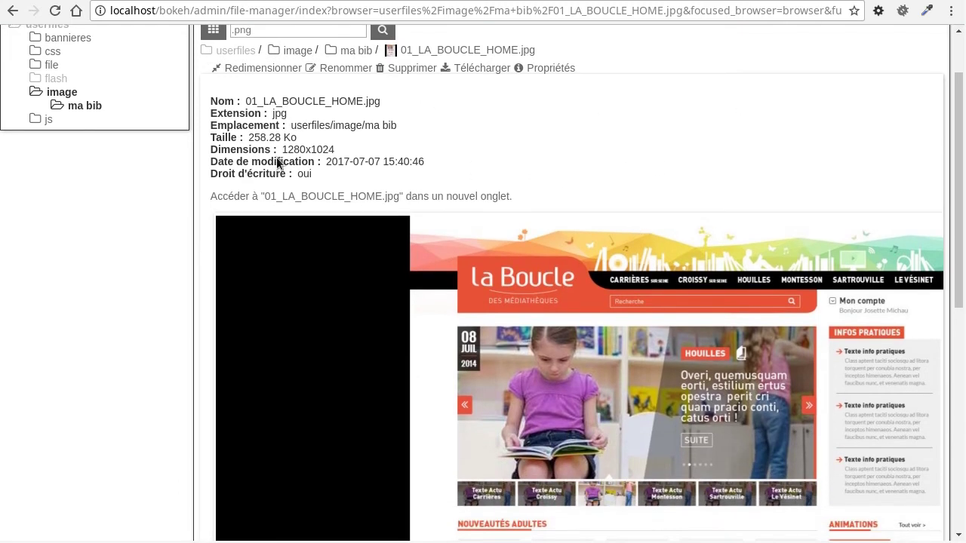
scroll(780, 310, "down", 3)
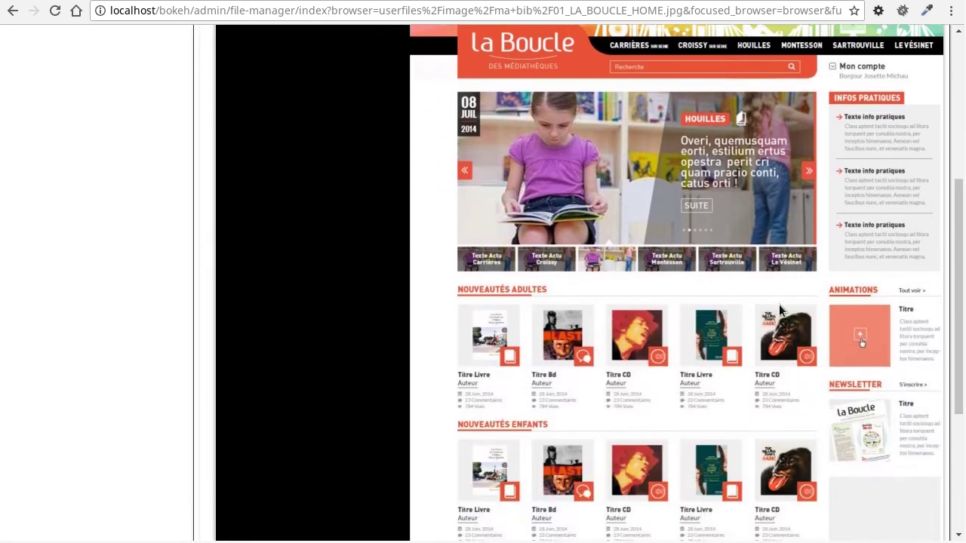
scroll(781, 310, "down", 3)
scroll(779, 300, "up", 5)
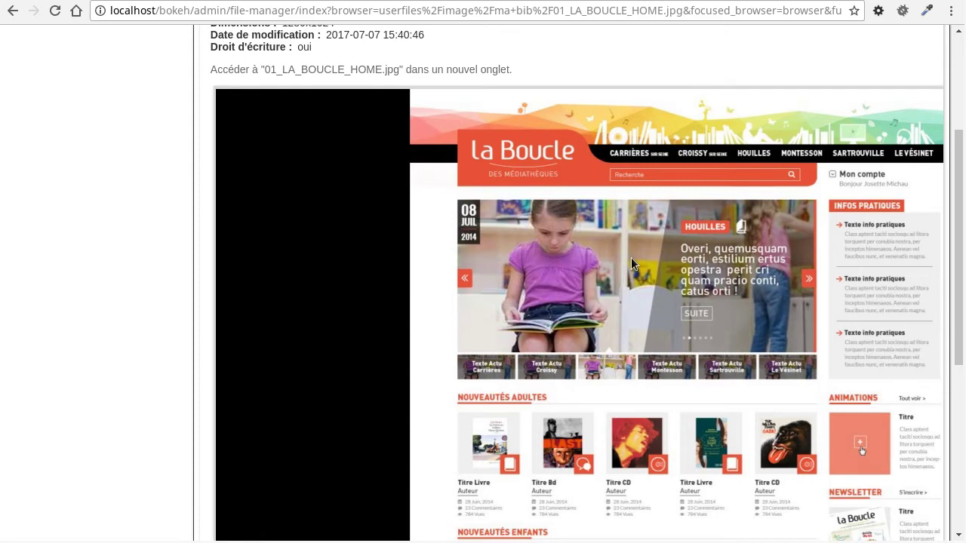
scroll(632, 263, "down", 2)
scroll(678, 269, "down", 3)
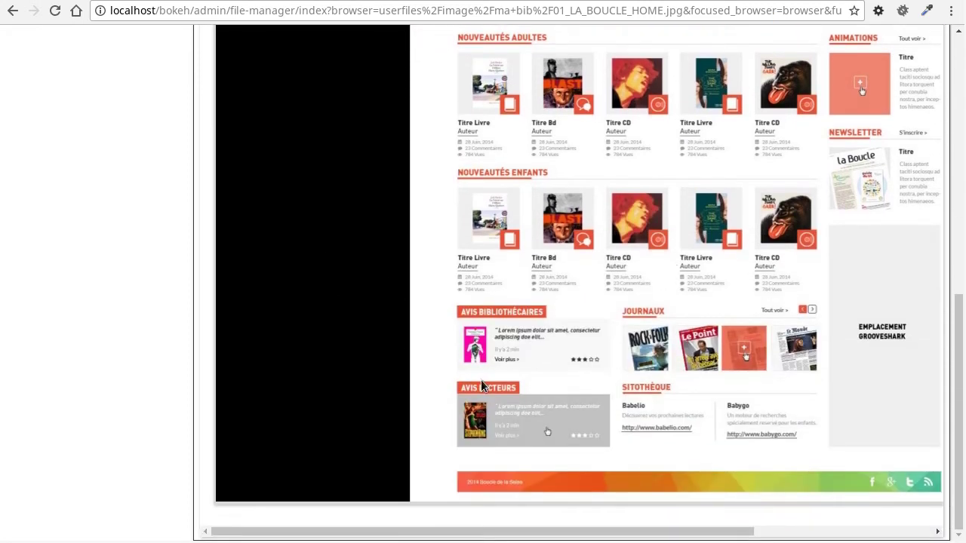
scroll(625, 285, "up", 5)
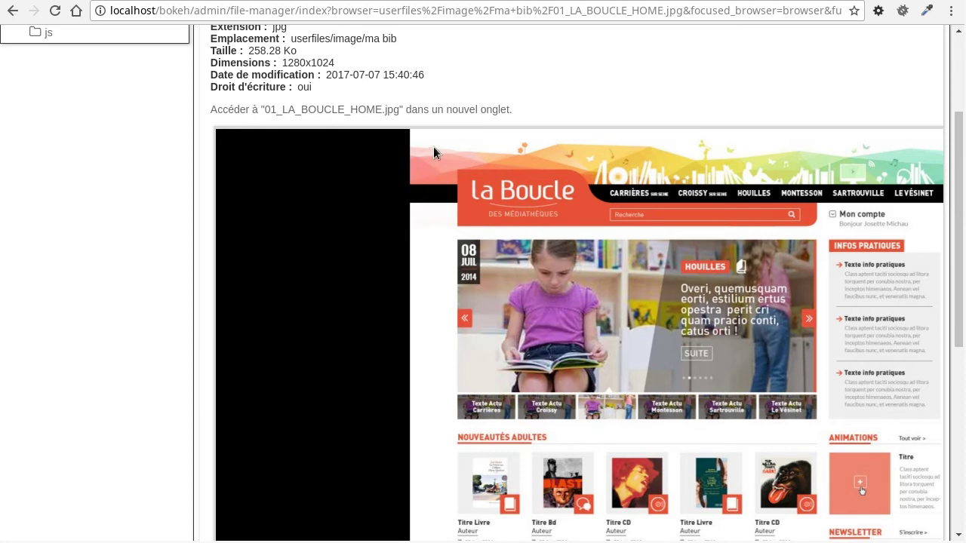
scroll(595, 208, "down", 4)
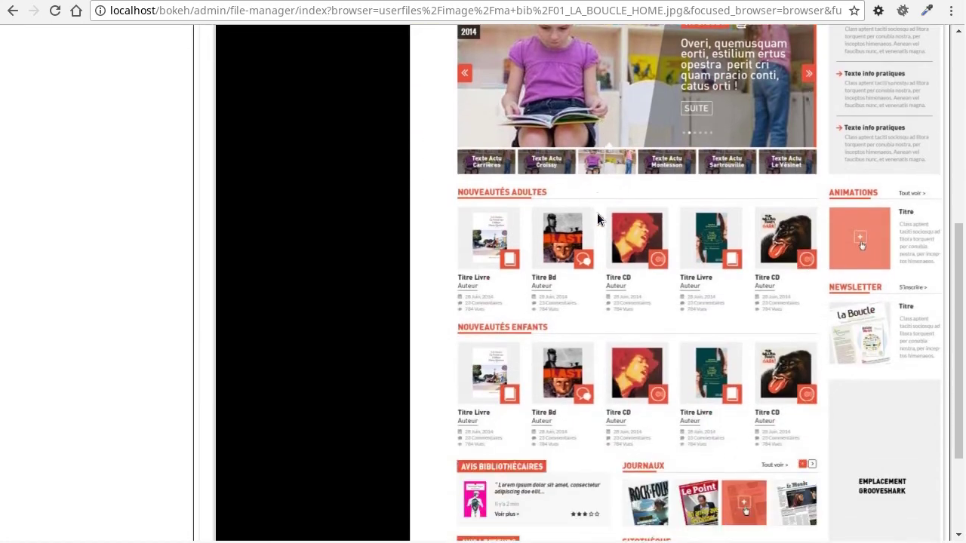
scroll(647, 364, "up", 3)
scroll(647, 365, "up", 3)
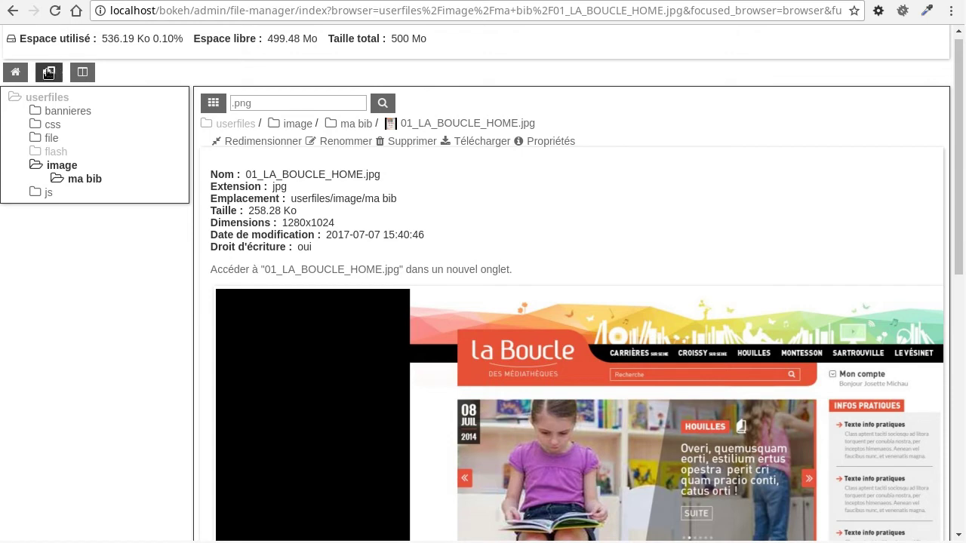
- Return to the explorer's root in normal layout, and save 120x80 as an additional RESIZABLE_DIMENSIONS value in the file explorer's configuration
left_click(20, 76)
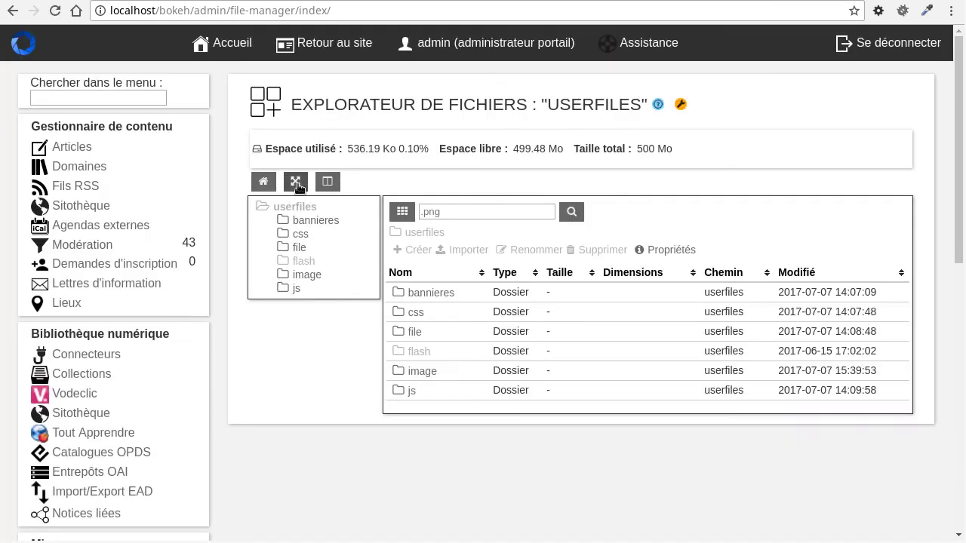
left_click(682, 106)
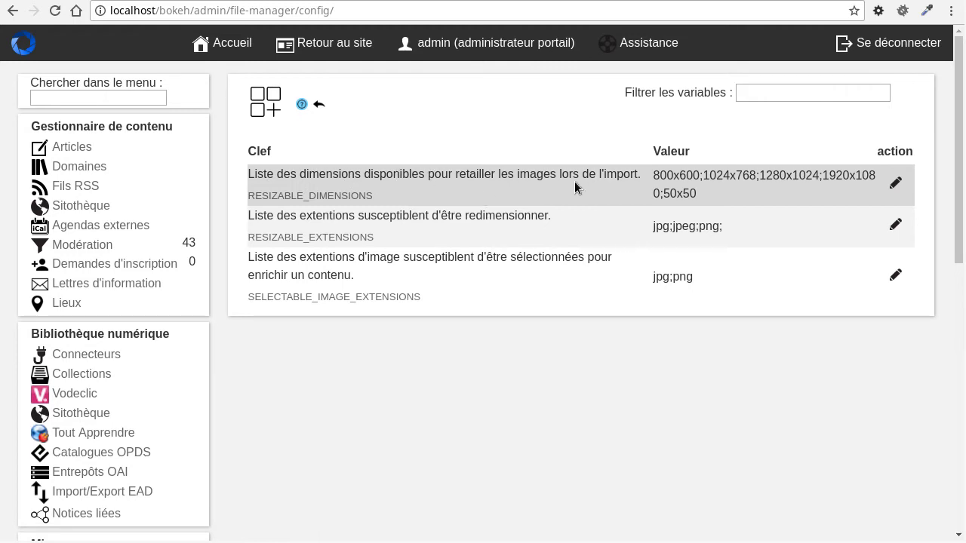
left_click(895, 182)
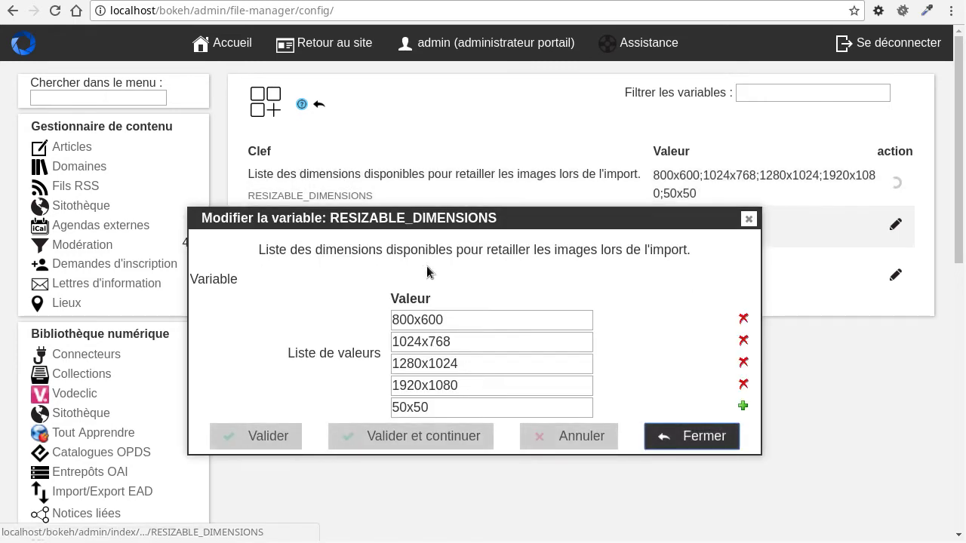
left_click(742, 408)
left_click(426, 431)
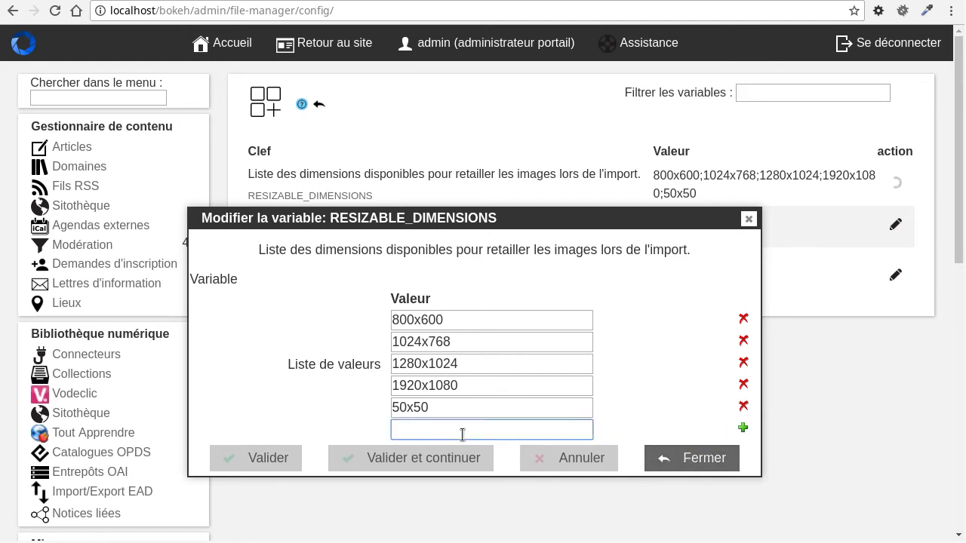
type("120")
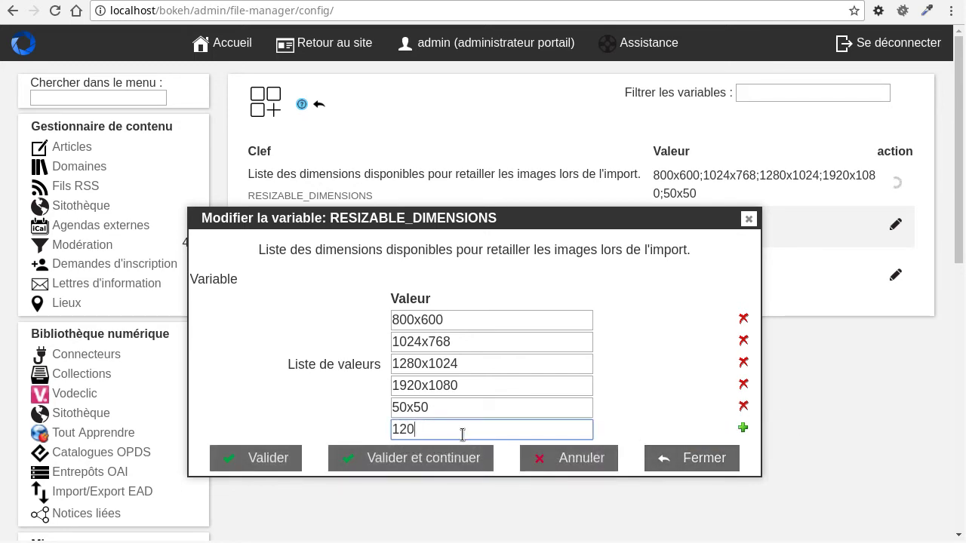
type("x80")
left_click(262, 462)
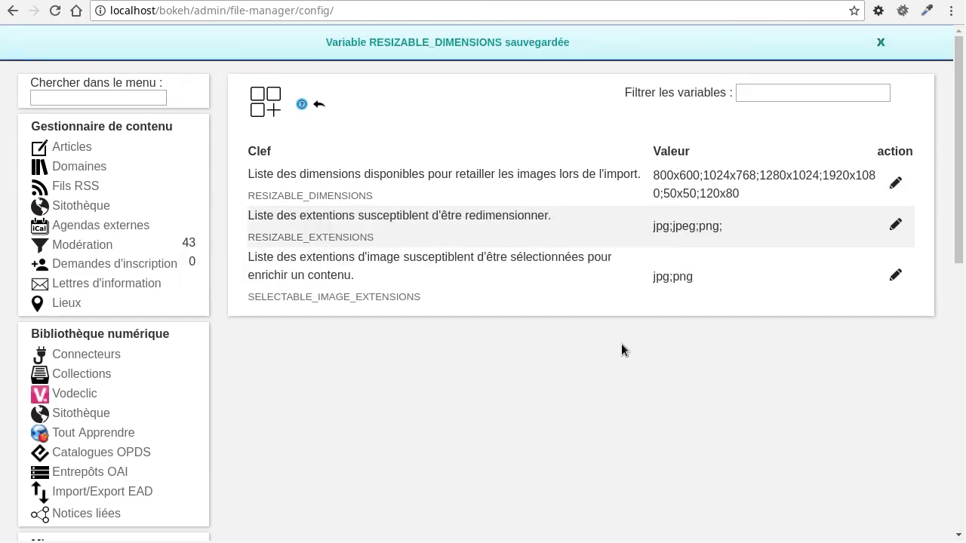